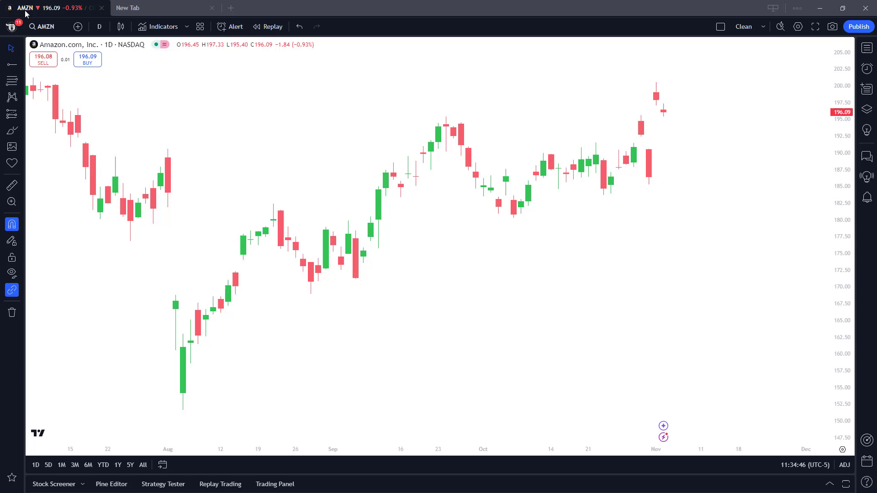
# - Open the TradingView symbol search and select the existing AMZN query so it can be replaced
pyautogui.click(45, 27)
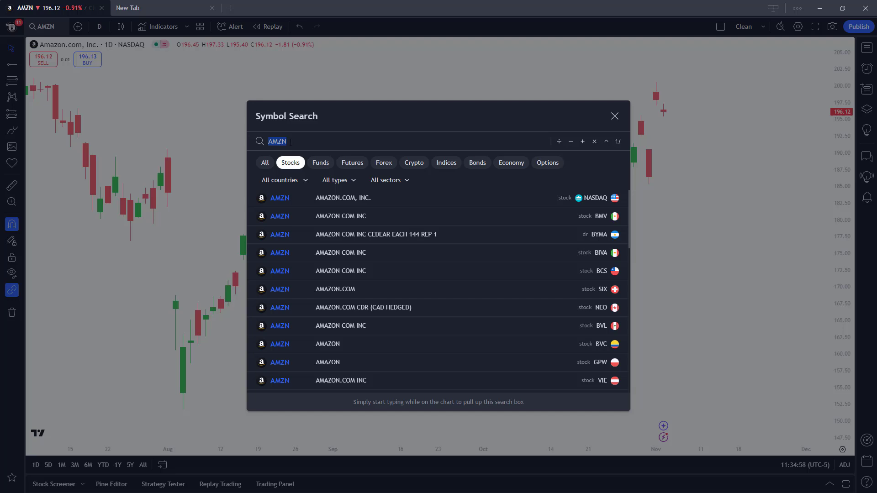
pyautogui.click(287, 143)
pyautogui.doubleClick(294, 142)
pyautogui.write('TE')
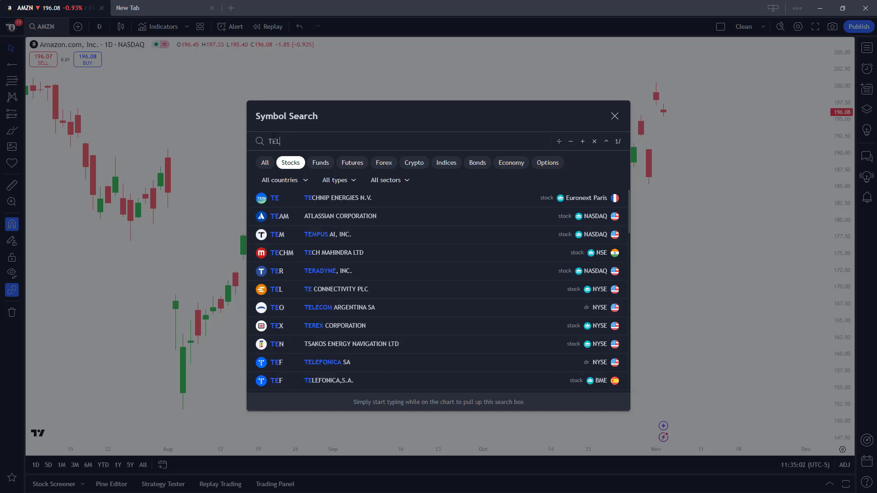
pyautogui.write('SLA')
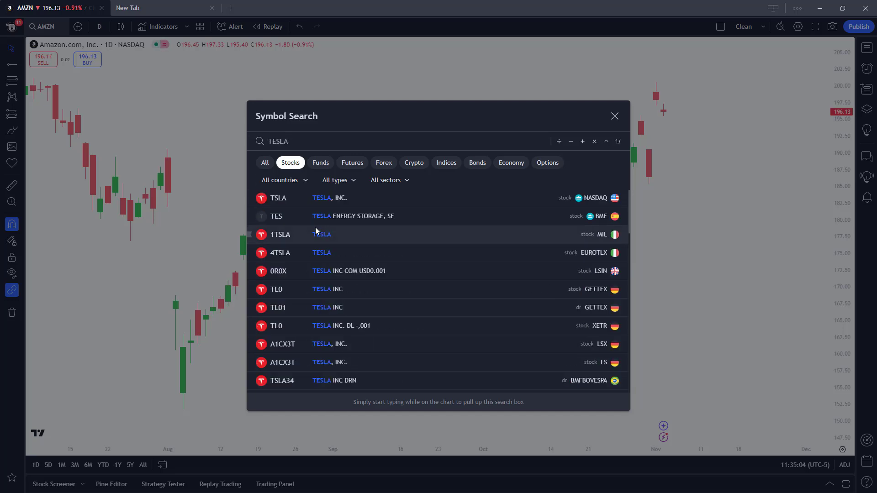